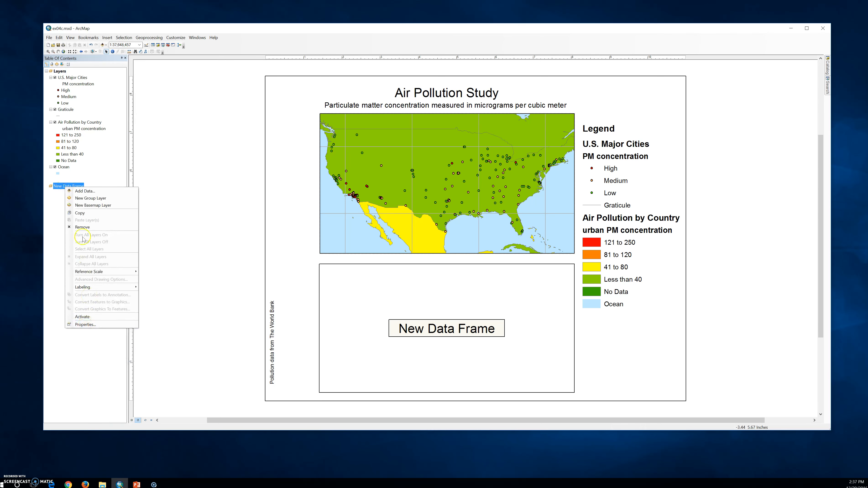
- Rename the new, empty data frame as World Countries in its data frame properties
left_click(85, 324)
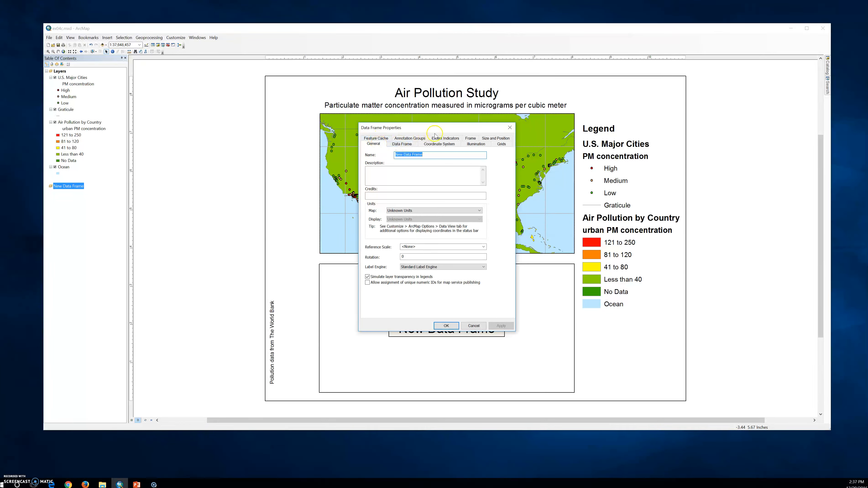
type("United States")
left_click_drag(441, 155, 367, 157)
type("World Countries")
left_click(499, 325)
left_click(454, 328)
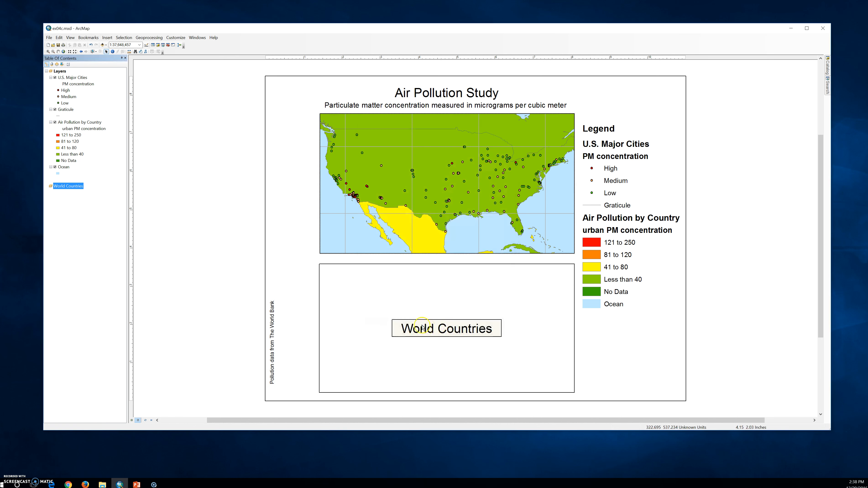
- Rename the Layers data frame as United States in its data frame properties
right_click(51, 73)
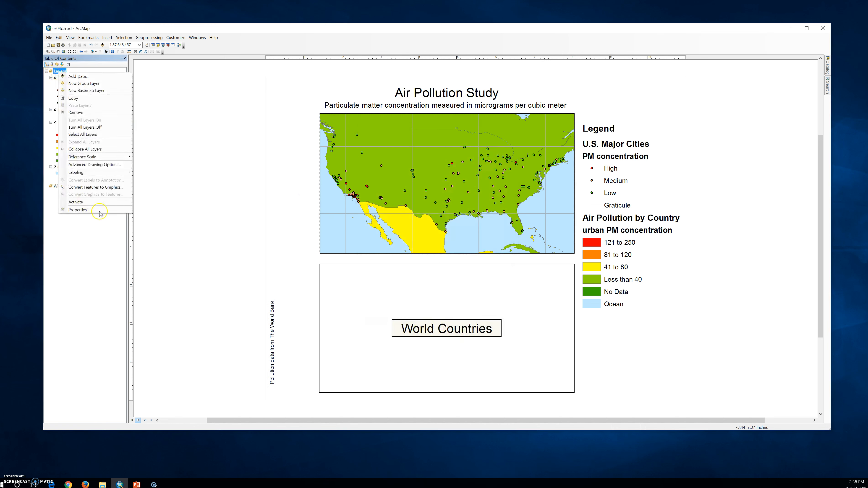
left_click(101, 211)
type("United")
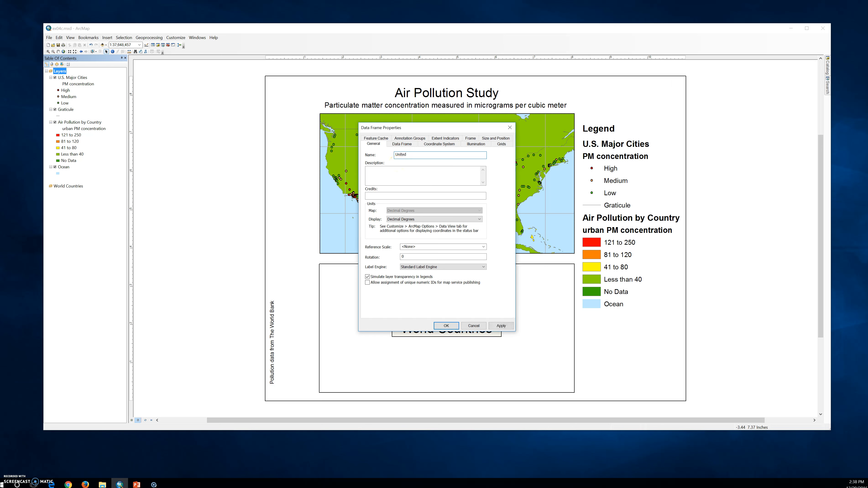
left_click(398, 166)
type("Stat")
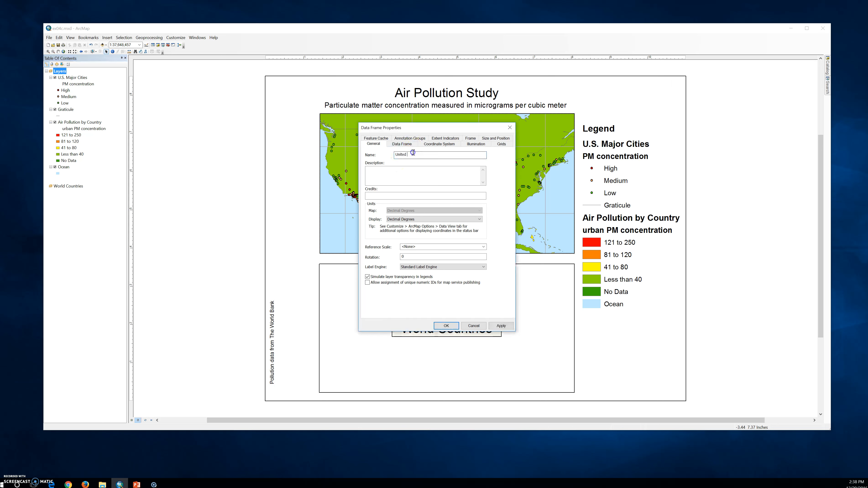
type("es")
left_click(501, 326)
left_click(443, 325)
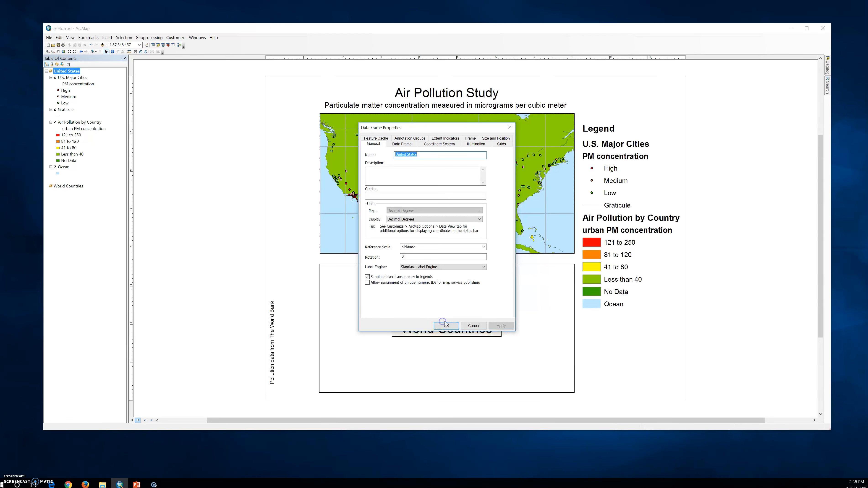
left_click(73, 70)
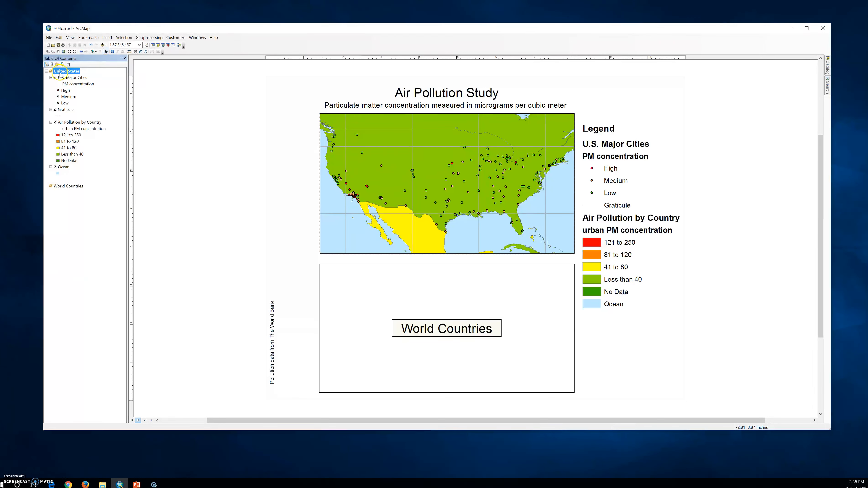
- Switch the map from layout view to data view and activate the World Countries data frame
left_click(131, 421)
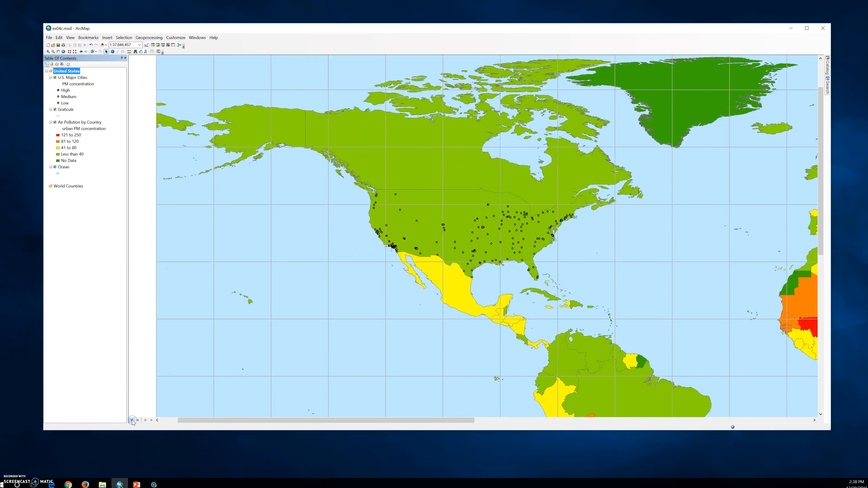
left_click(138, 420)
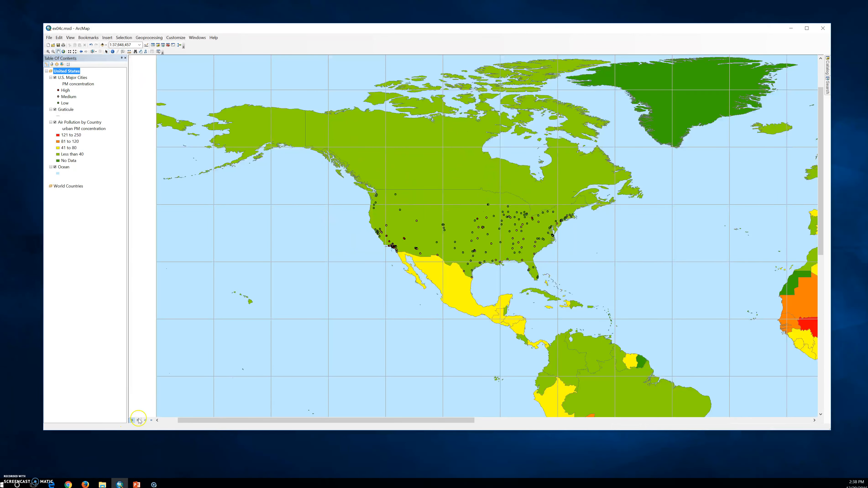
right_click(62, 189)
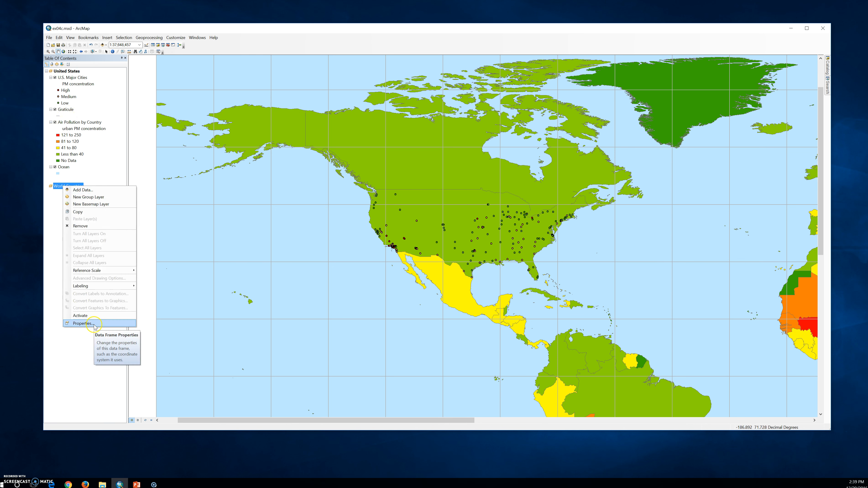
left_click(95, 315)
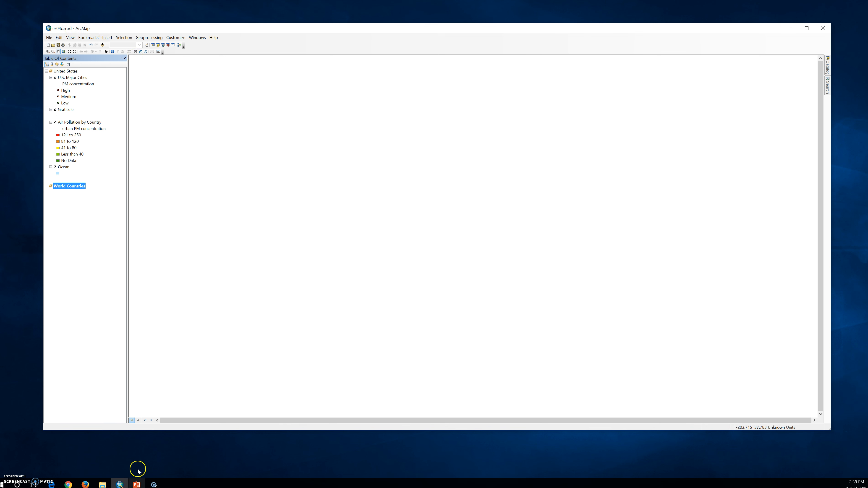
- Reactivate the United States data frame in data view after comparing it with the World Countries frame
left_click(133, 422)
left_click(138, 422)
left_click(136, 427)
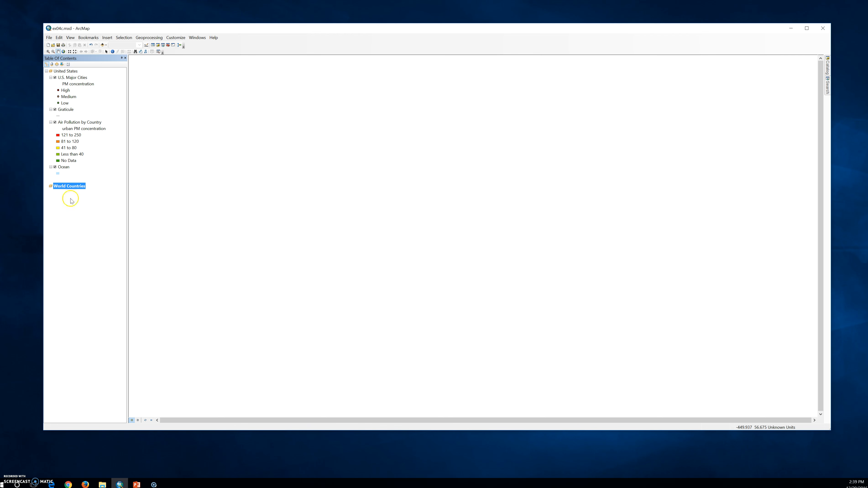
right_click(73, 186)
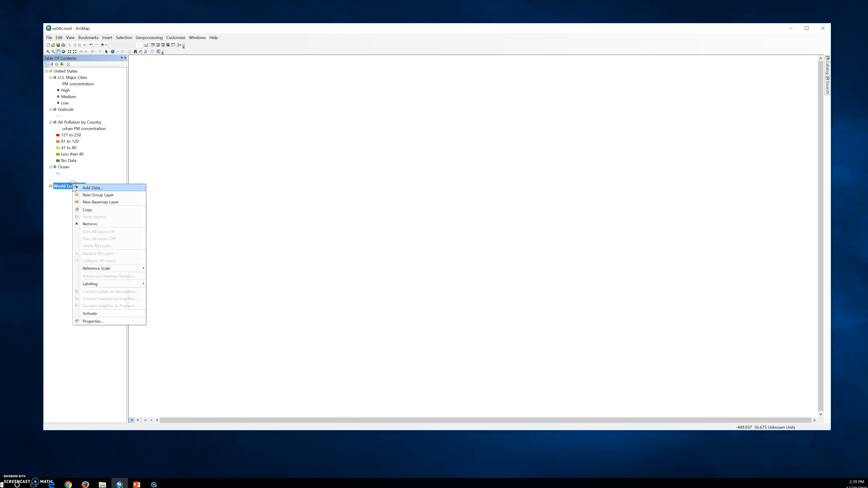
left_click(101, 313)
right_click(74, 70)
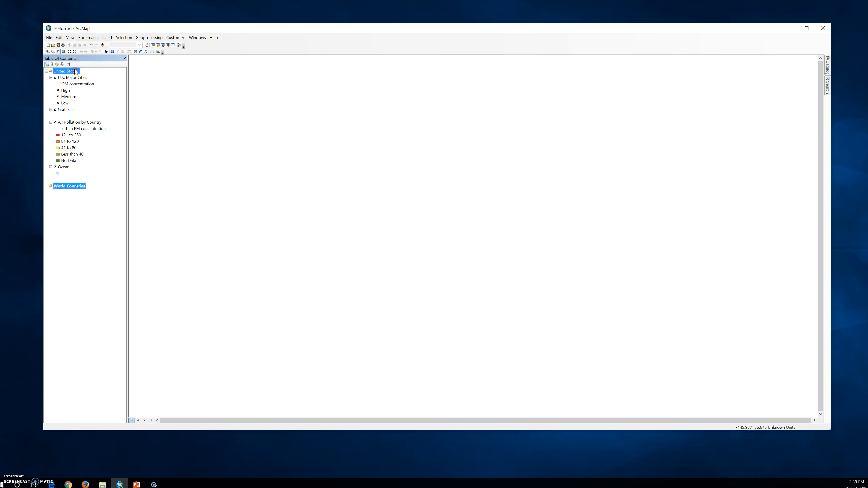
left_click(100, 198)
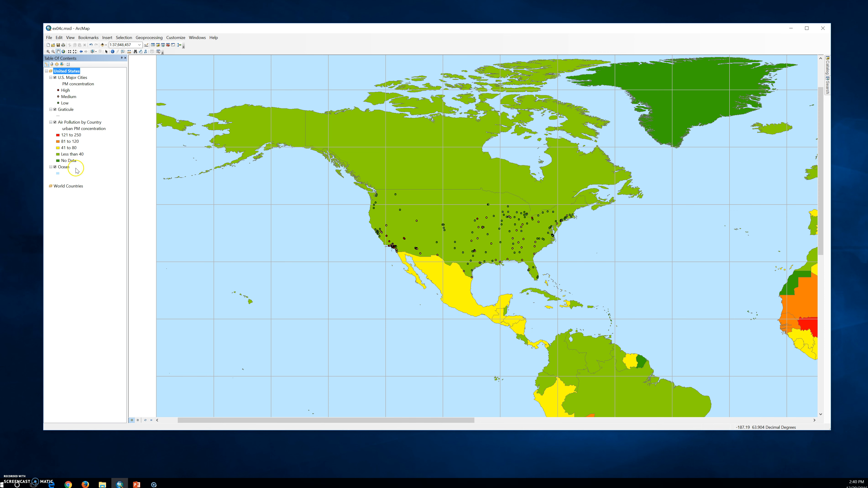
- Activate the World Countries data frame and compare its layout view with its data view
right_click(67, 189)
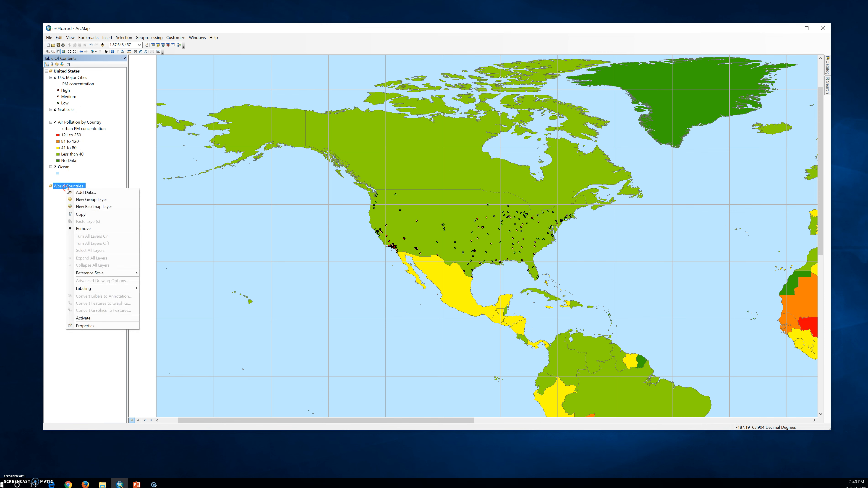
left_click(90, 318)
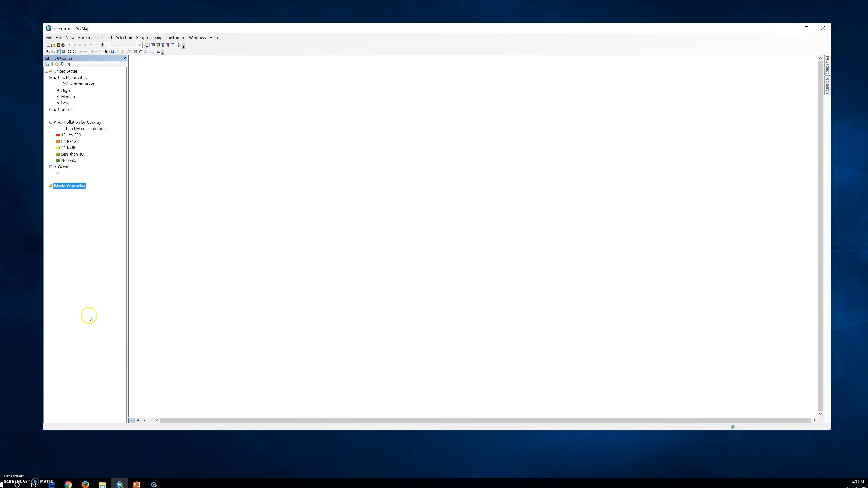
left_click(136, 422)
left_click(106, 382)
left_click(137, 420)
left_click(137, 421)
left_click(133, 421)
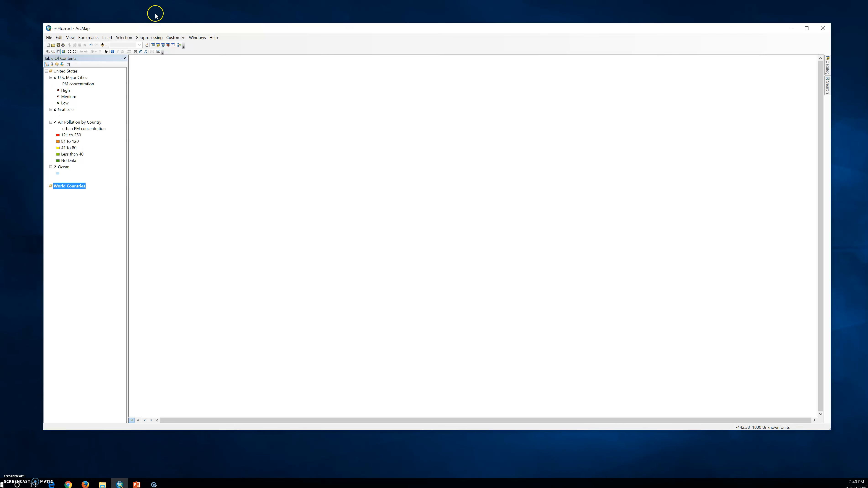
- Copy the Air Pollution by Country layer from the United States data frame into World Countries
left_click_drag(70, 122, 68, 222)
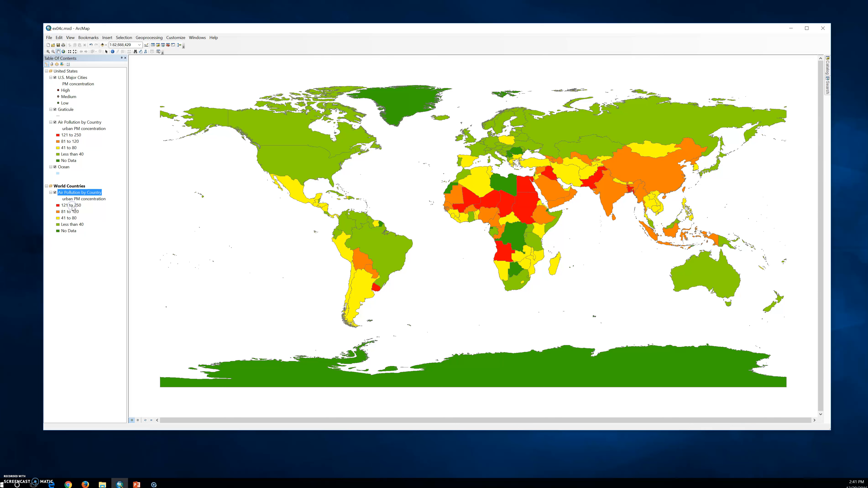
left_click(80, 190)
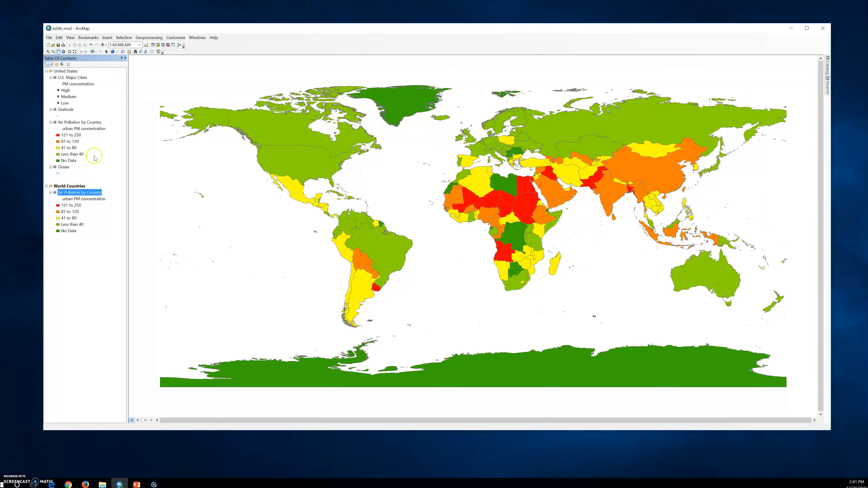
right_click(72, 122)
left_click(78, 126)
right_click(68, 191)
left_click(65, 185)
- Remove the World Countries data frame from the map document
right_click(67, 187)
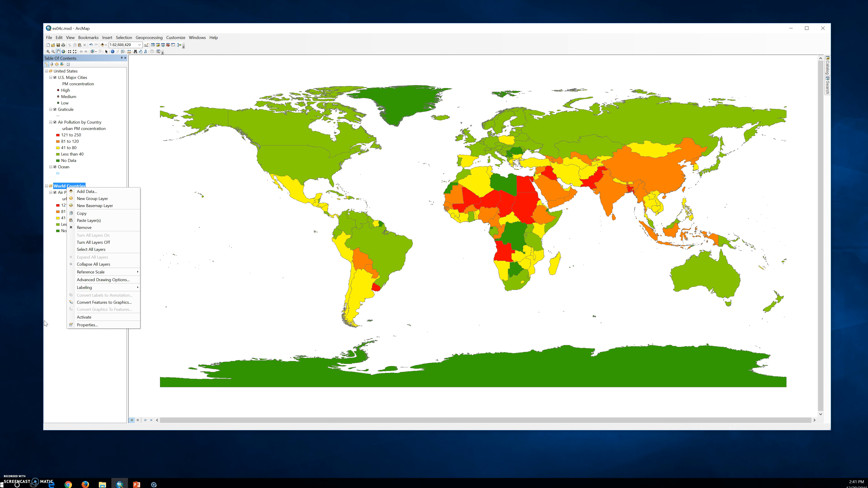
left_click(57, 301)
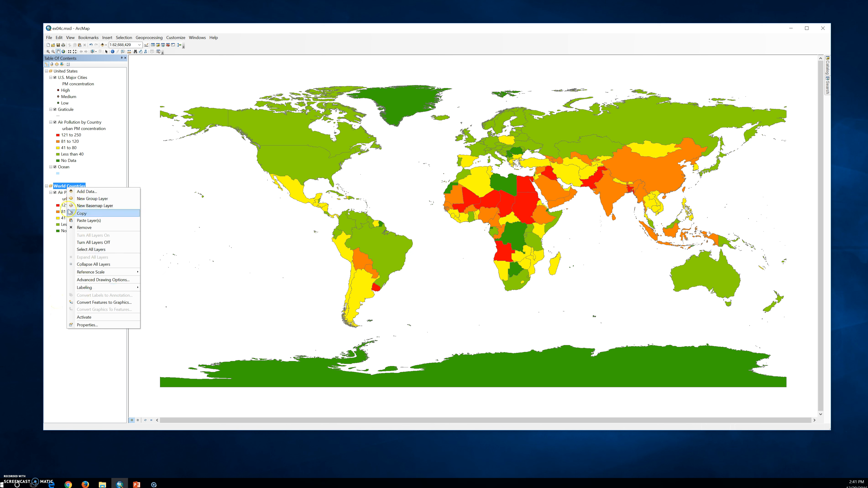
left_click(85, 228)
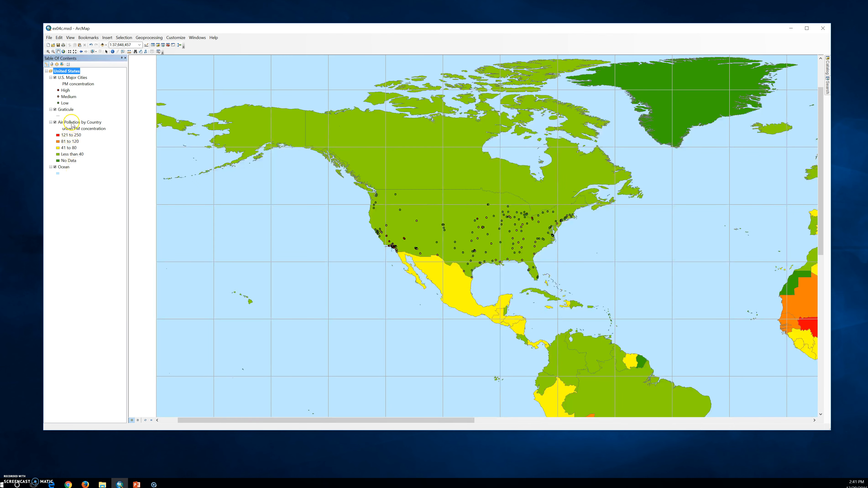
- Insert a new data frame into the map document alongside United States
left_click(107, 38)
left_click(65, 253)
left_click(80, 51)
left_click(81, 53)
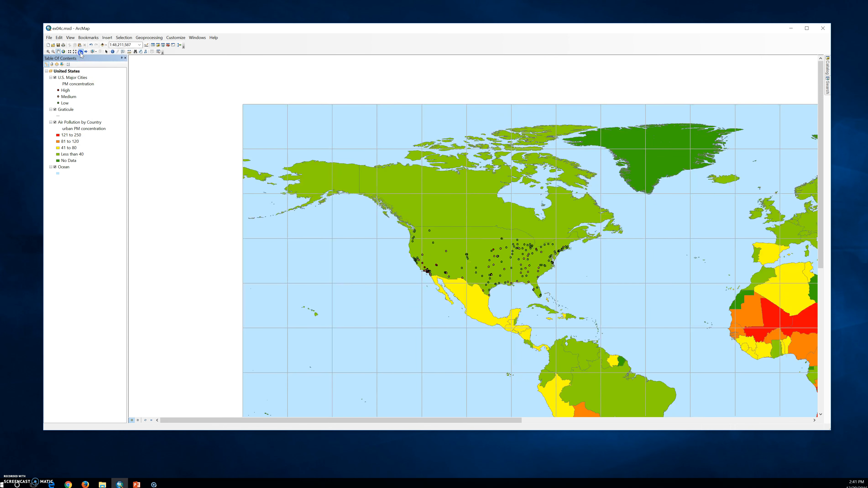
left_click(108, 38)
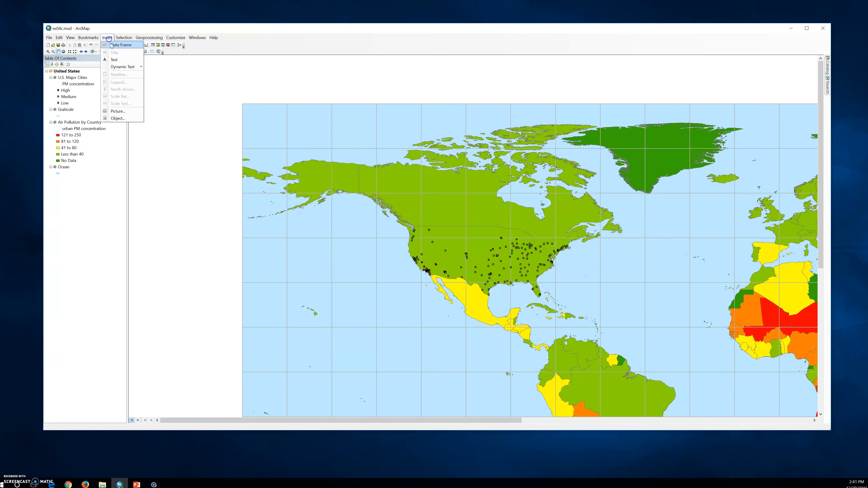
left_click(111, 45)
- Name the newly inserted data frame World Countries in its data frame properties
right_click(65, 188)
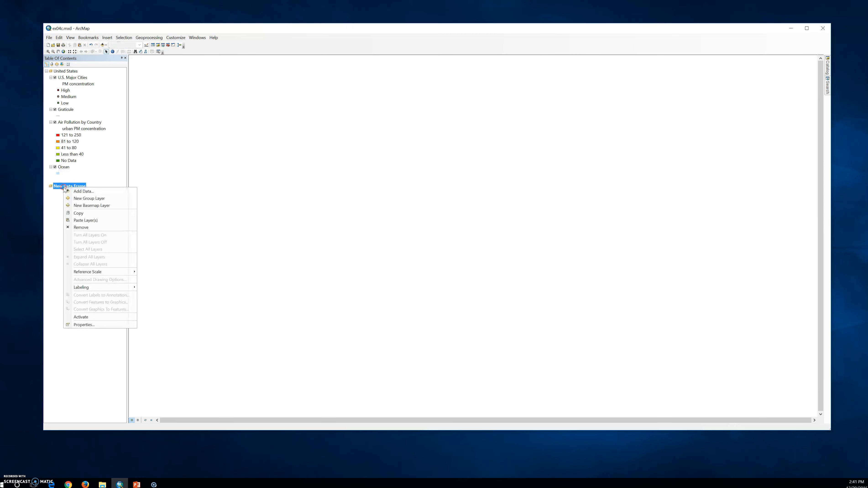
left_click(90, 324)
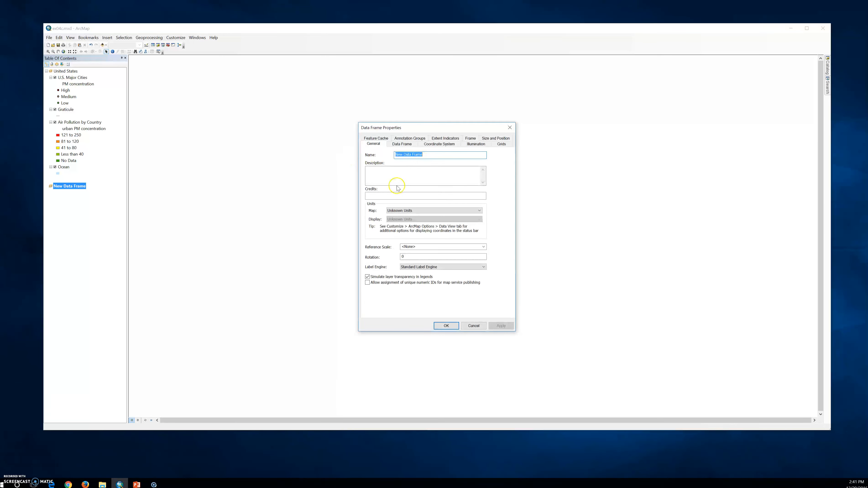
type("W")
left_click(502, 326)
left_click(446, 326)
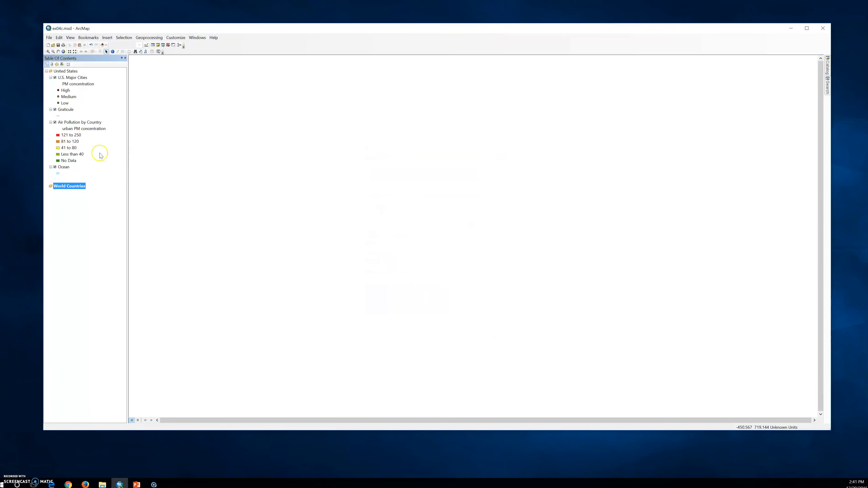
- Copy the Air Pollution by Country layer from United States and paste it into the new World Countries data frame
left_click(81, 122)
right_click(82, 122)
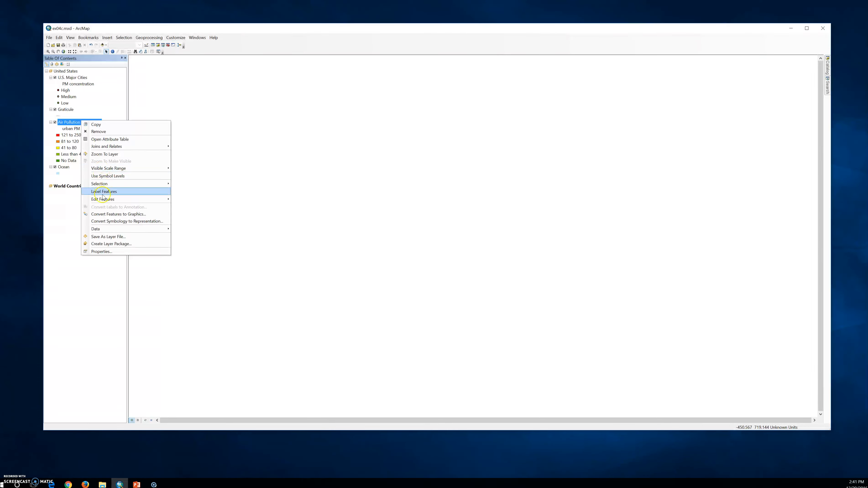
left_click(107, 125)
right_click(81, 185)
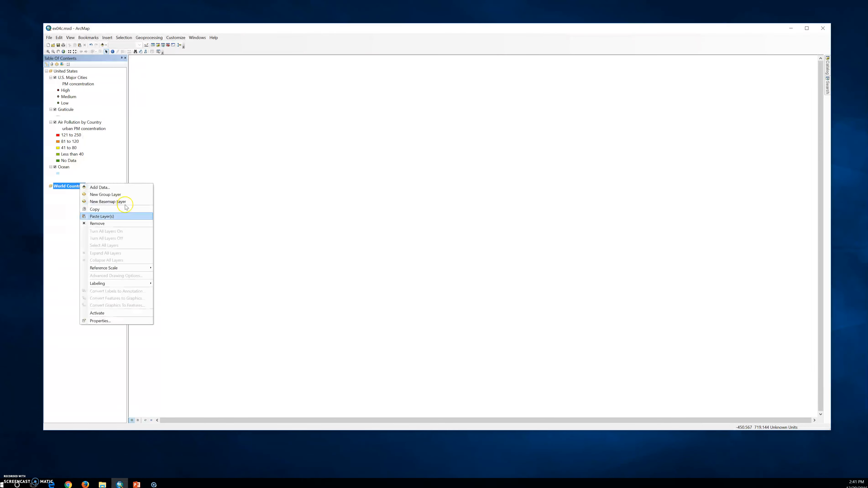
left_click(102, 216)
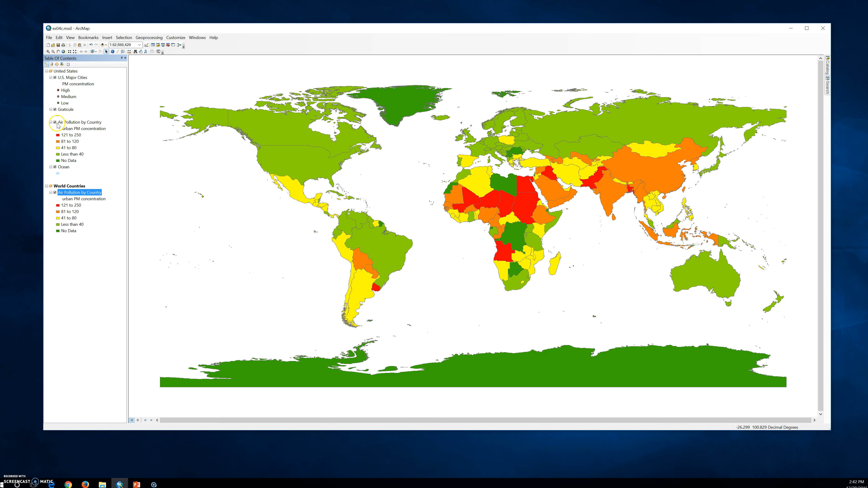
- Activate the United States data frame to view its map, and switch back to World Countries as the active frame
right_click(69, 72)
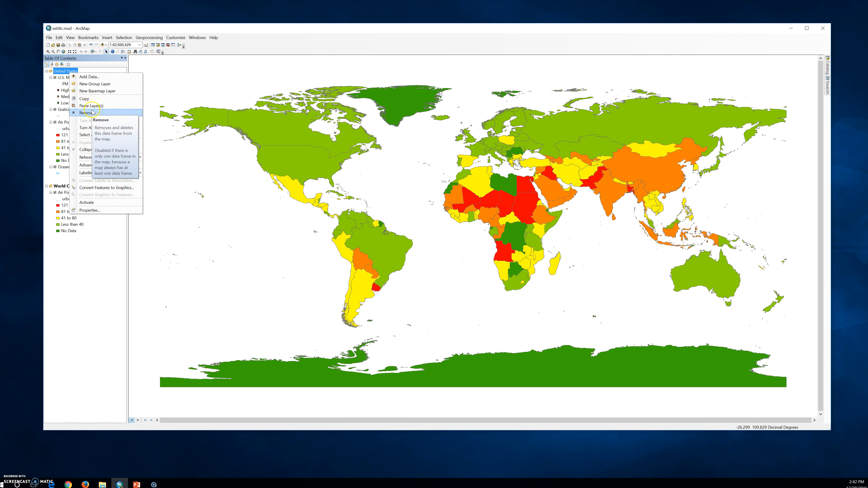
left_click(86, 203)
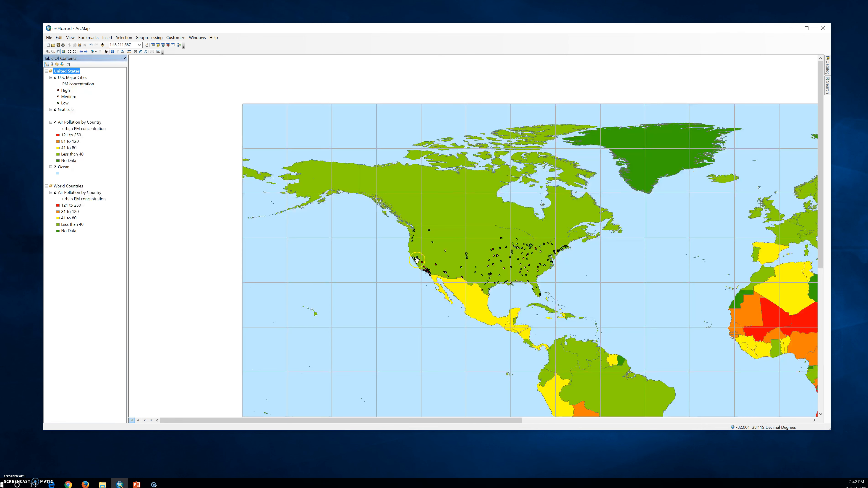
right_click(71, 186)
left_click(99, 315)
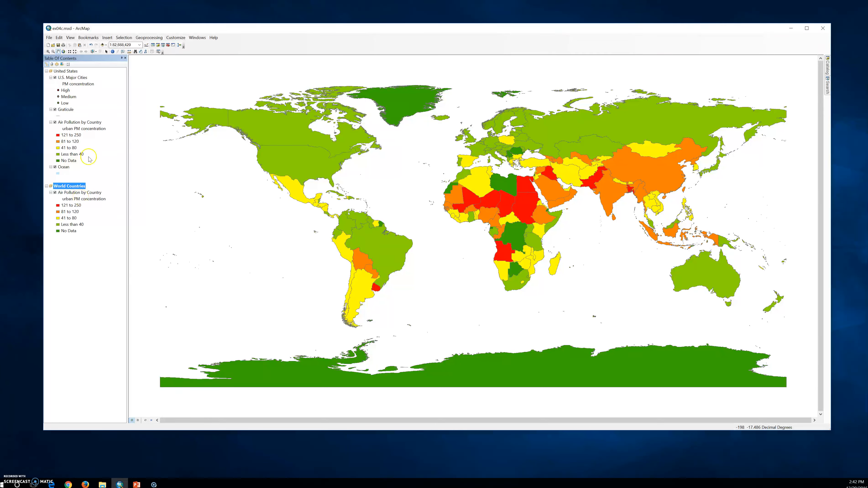
- Copy the Ocean and Graticule layers into World Countries with Graticule above Ocean, and show the page in layout view
left_click_drag(62, 172, 65, 253)
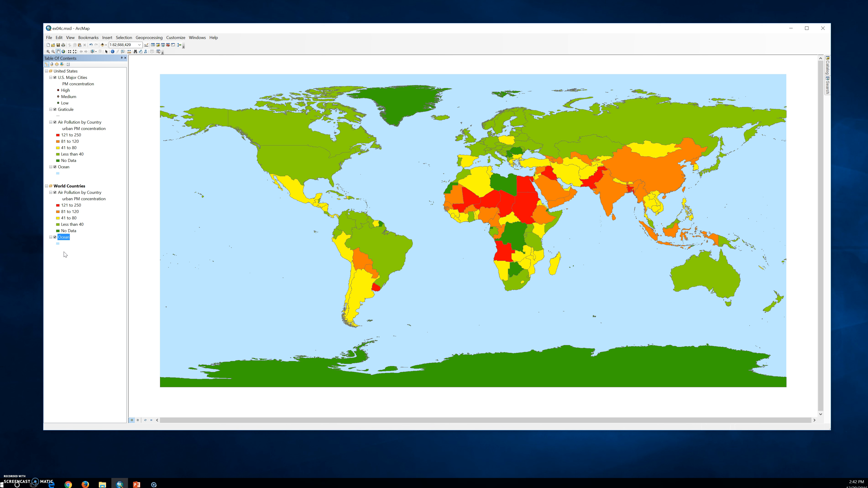
left_click(67, 110)
left_click_drag(68, 111, 70, 235)
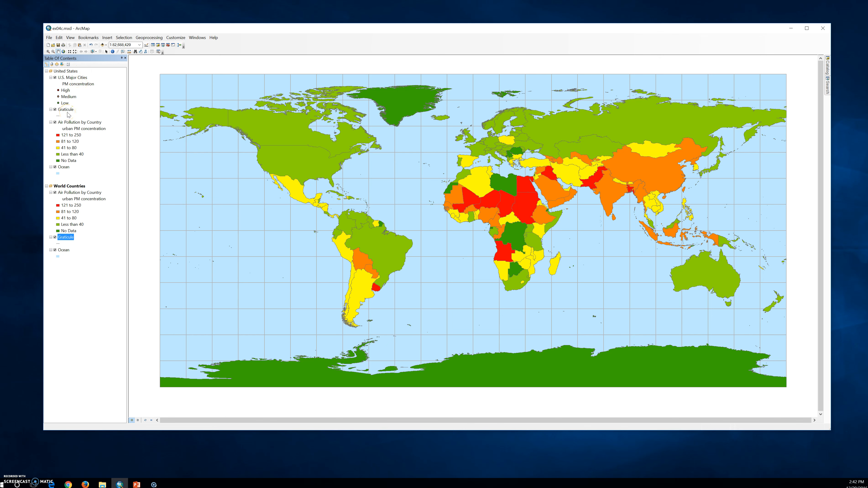
left_click(138, 420)
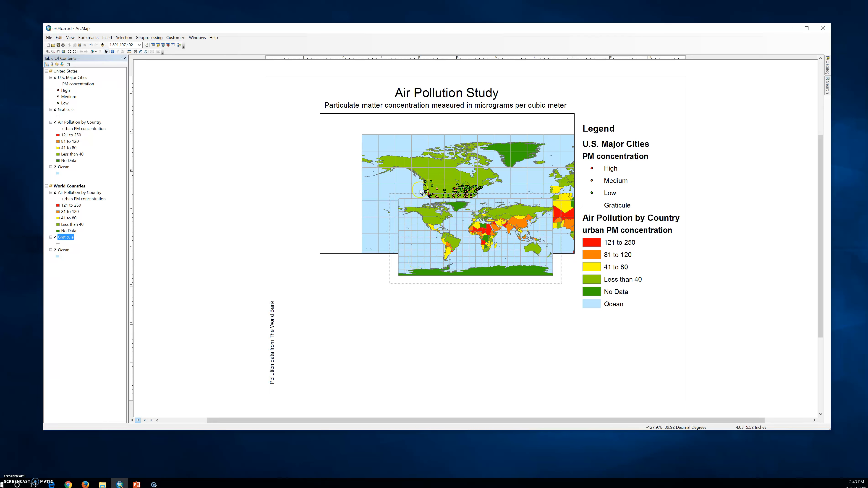